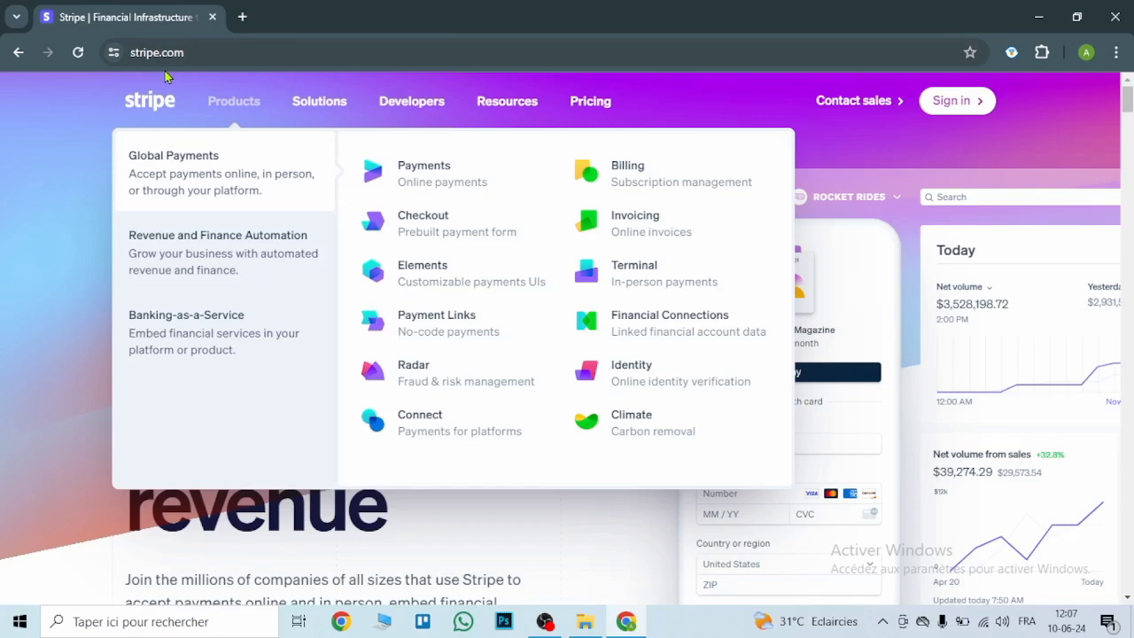
# - Create a Stripe account using the saved autofill e-mail and Chrome's suggested password
pyautogui.scroll(-3, 171, 501)
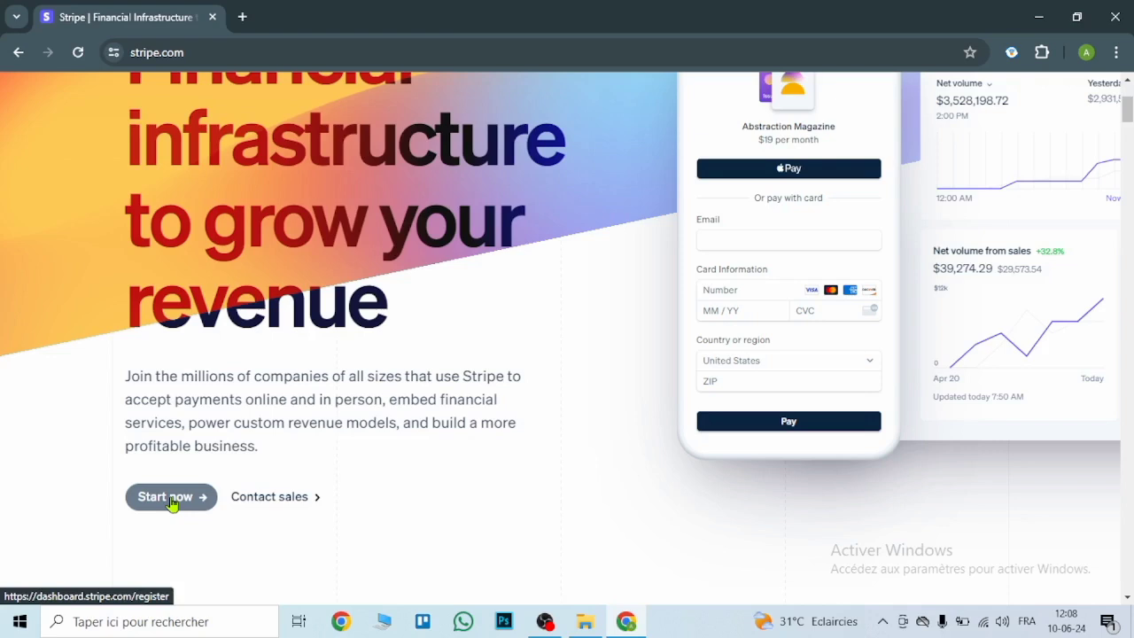
pyautogui.click(171, 502)
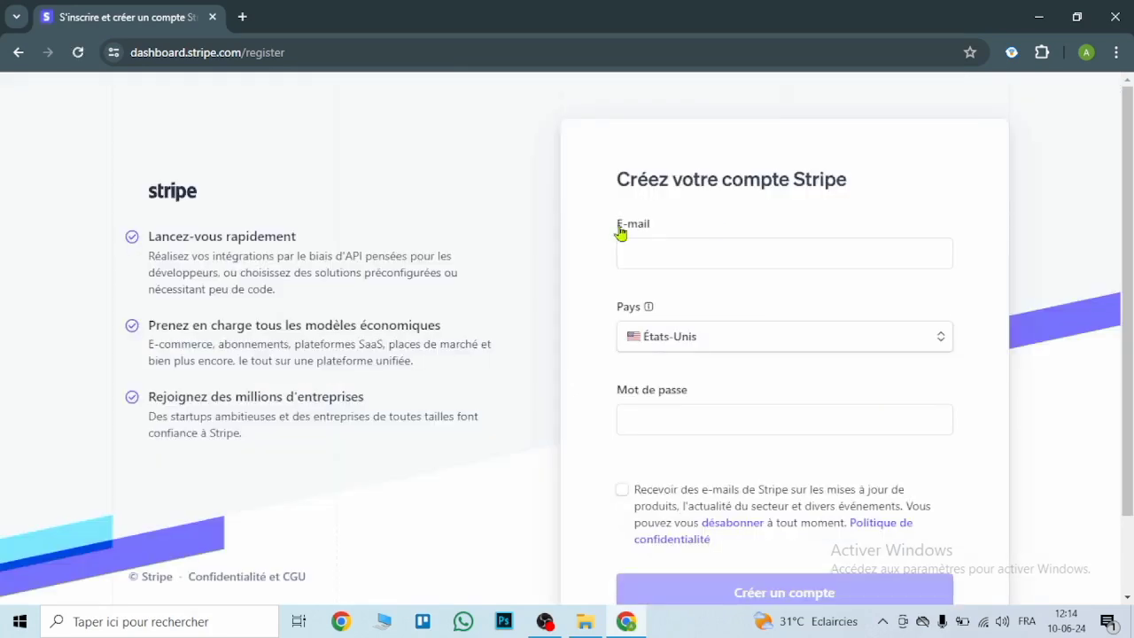
pyautogui.click(737, 248)
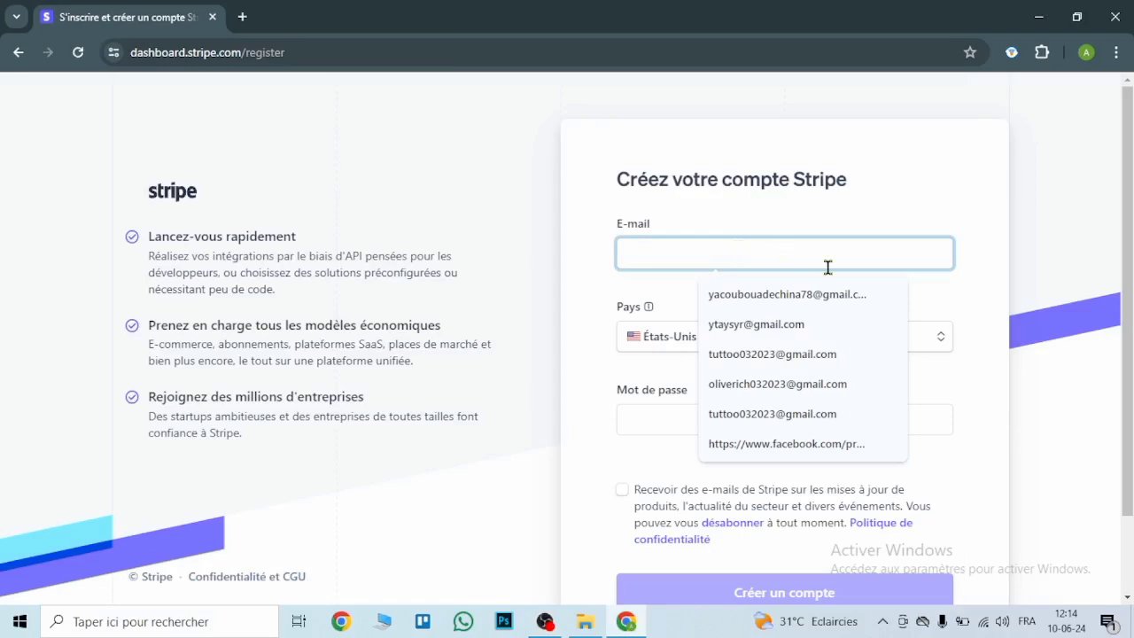
pyautogui.click(843, 358)
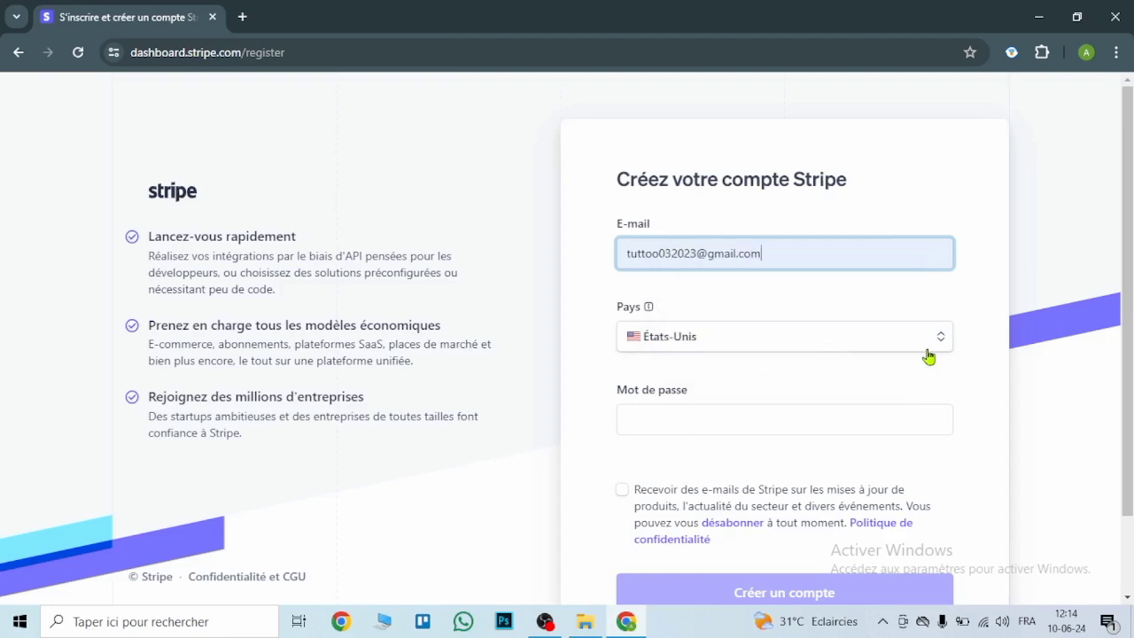
pyautogui.click(749, 430)
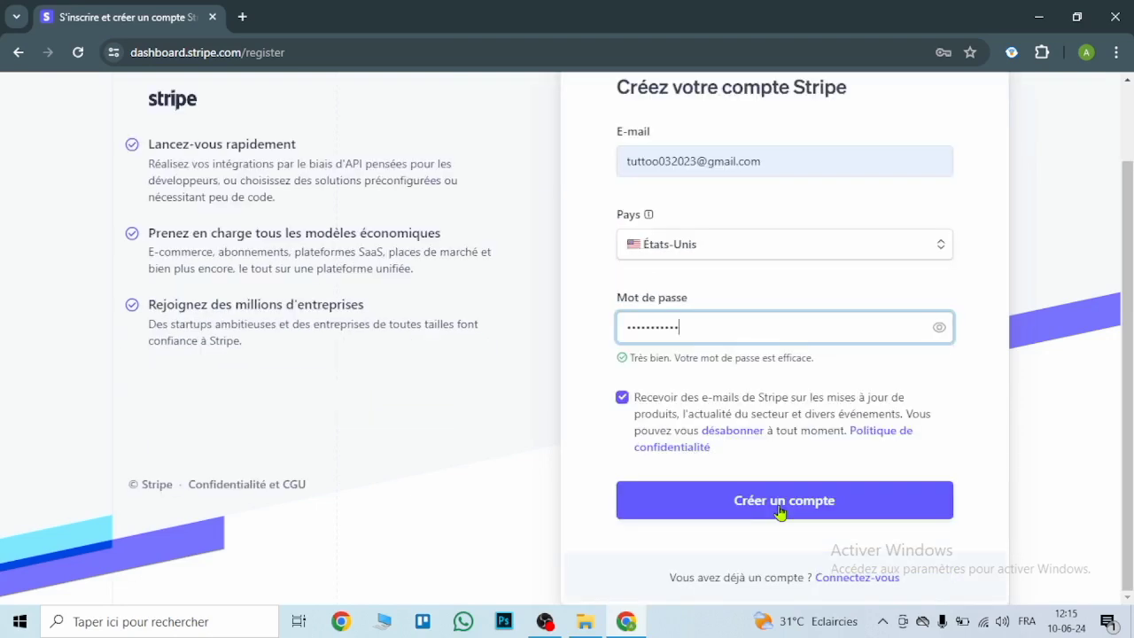
pyautogui.click(780, 511)
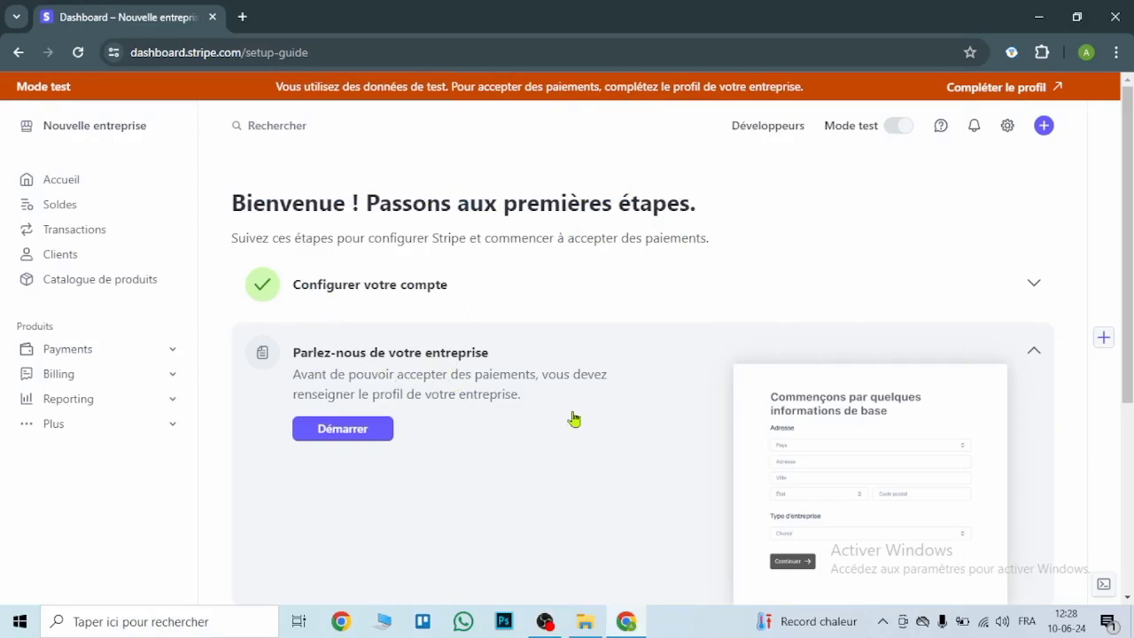
# - Start the business profile, choose Company with a Multi-member LLC structure, and continue
pyautogui.click(1011, 92)
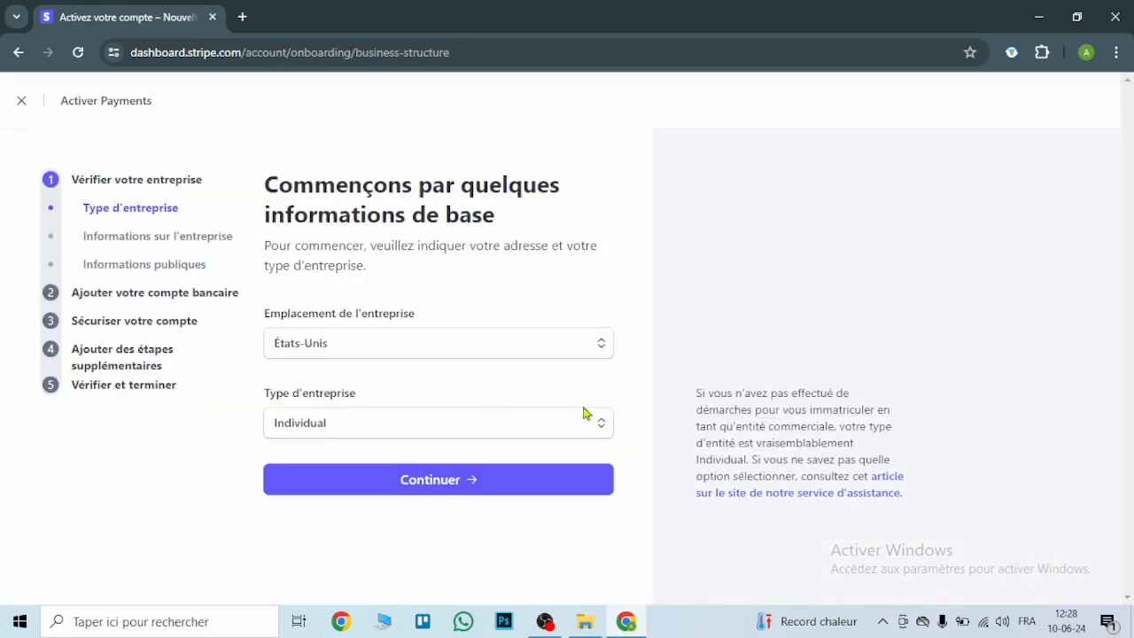
pyautogui.click(603, 428)
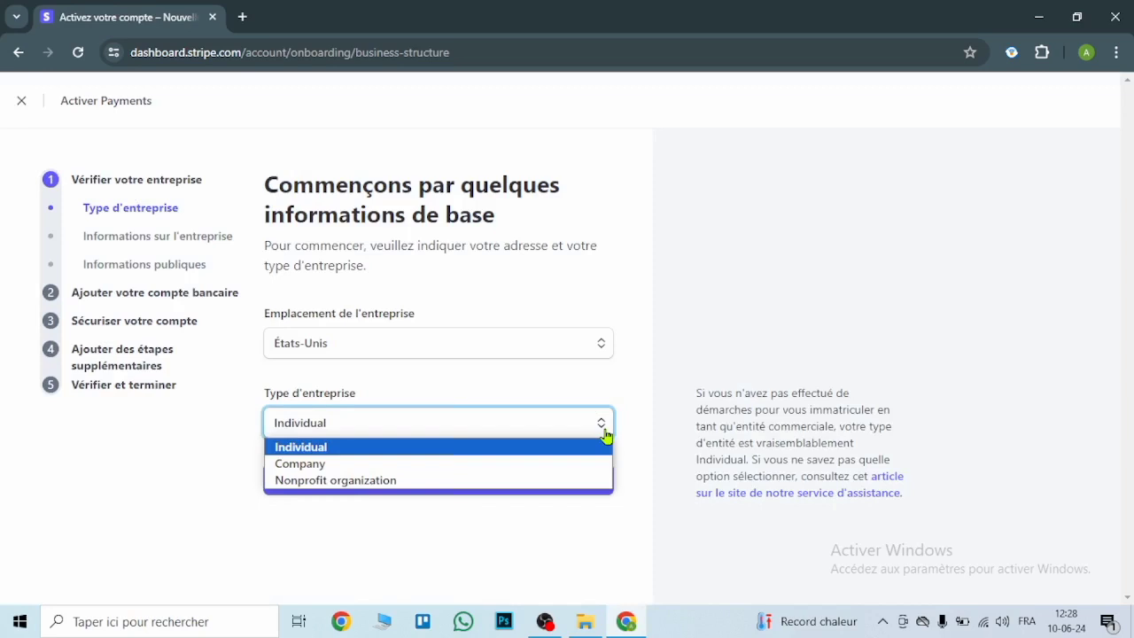
pyautogui.click(387, 464)
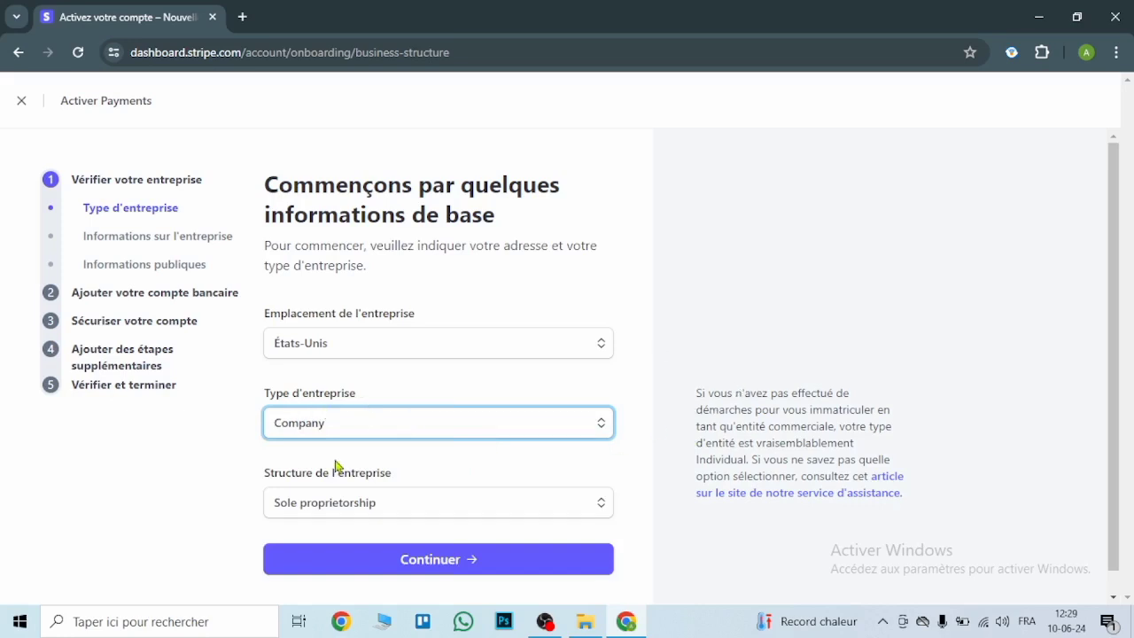
pyautogui.click(601, 503)
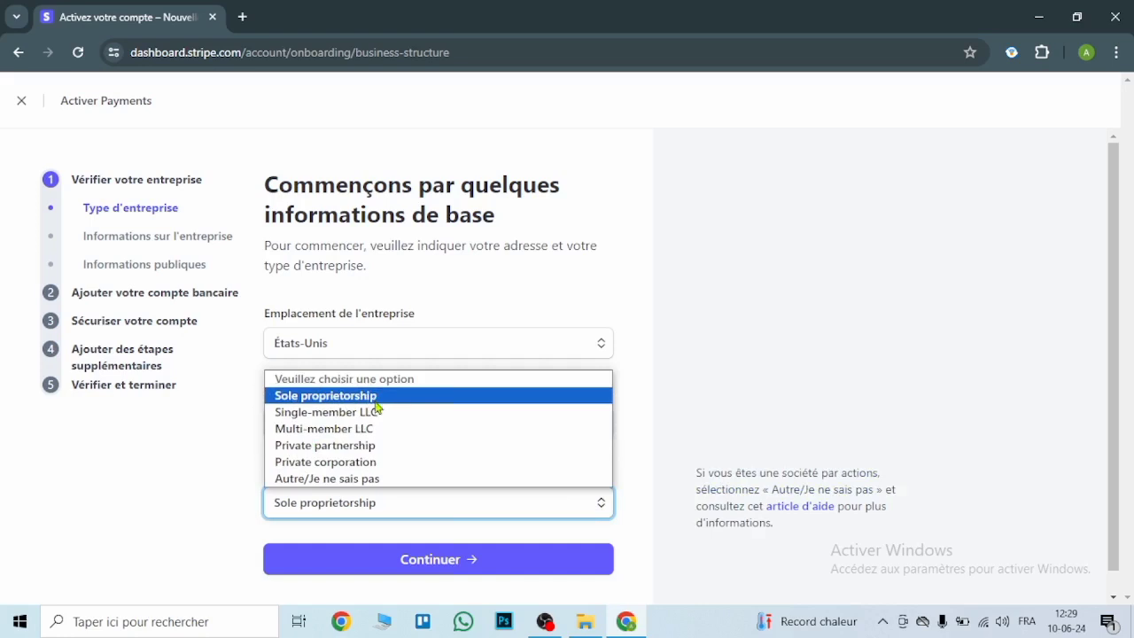
pyautogui.click(431, 429)
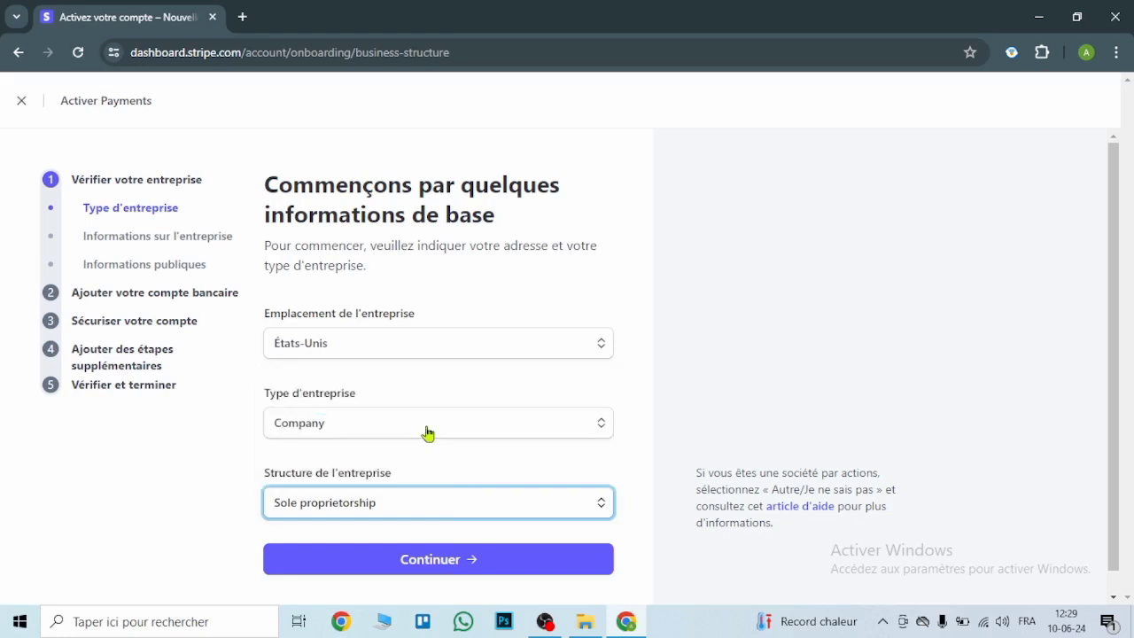
pyautogui.click(447, 565)
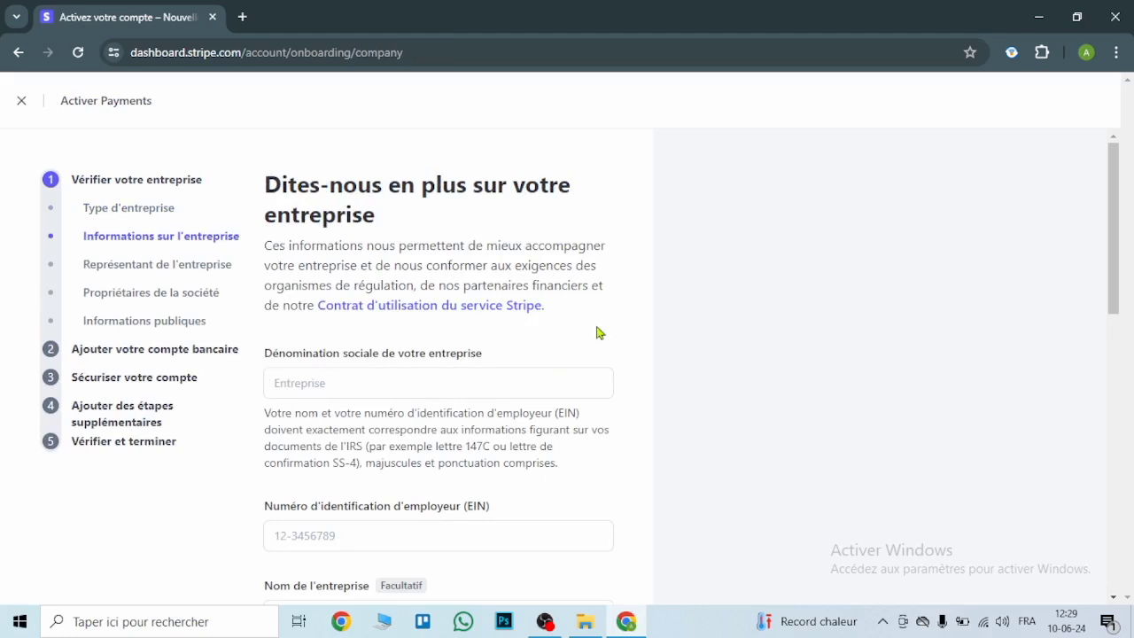
pyautogui.click(384, 389)
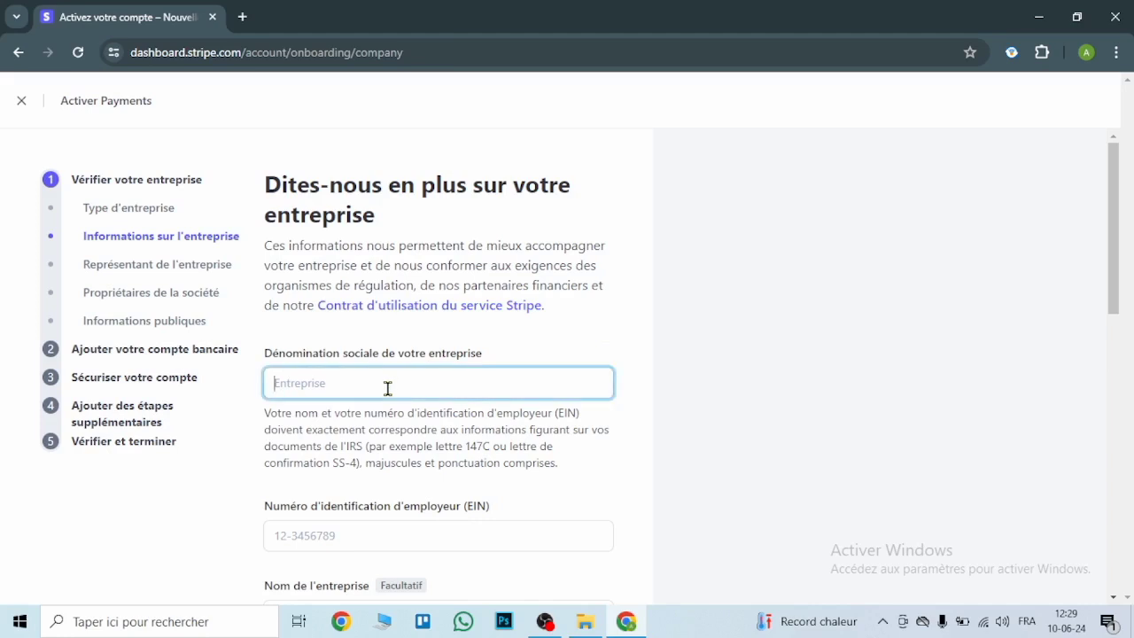
pyautogui.write('TUto')
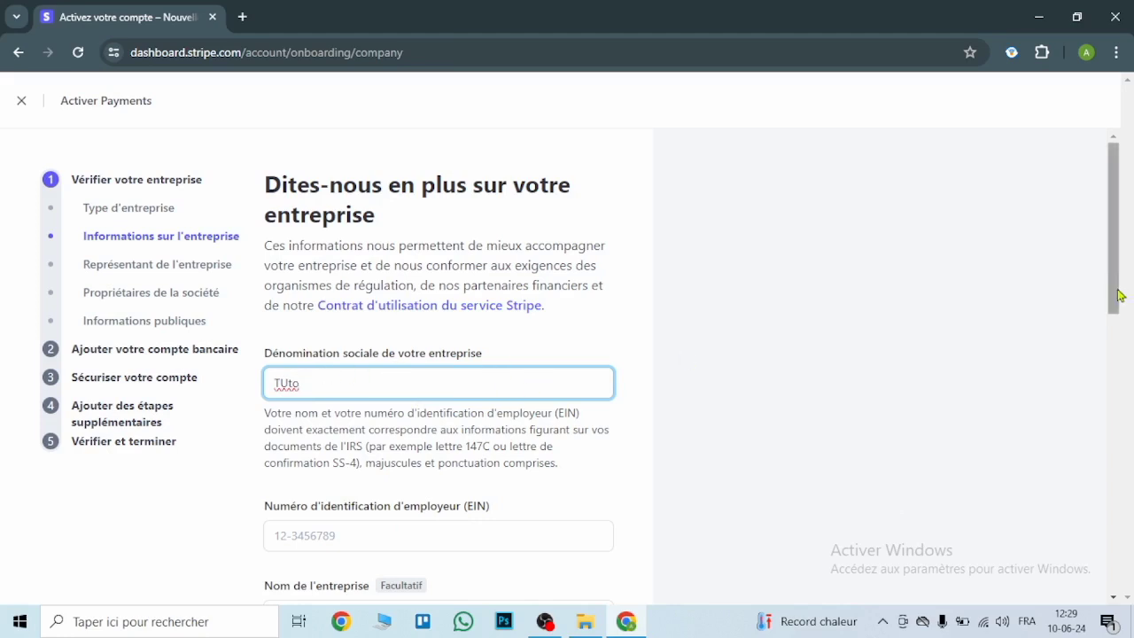
pyautogui.scroll(-2, 1132, 319)
pyautogui.moveTo(1132, 338); pyautogui.dragTo(1127, 336)
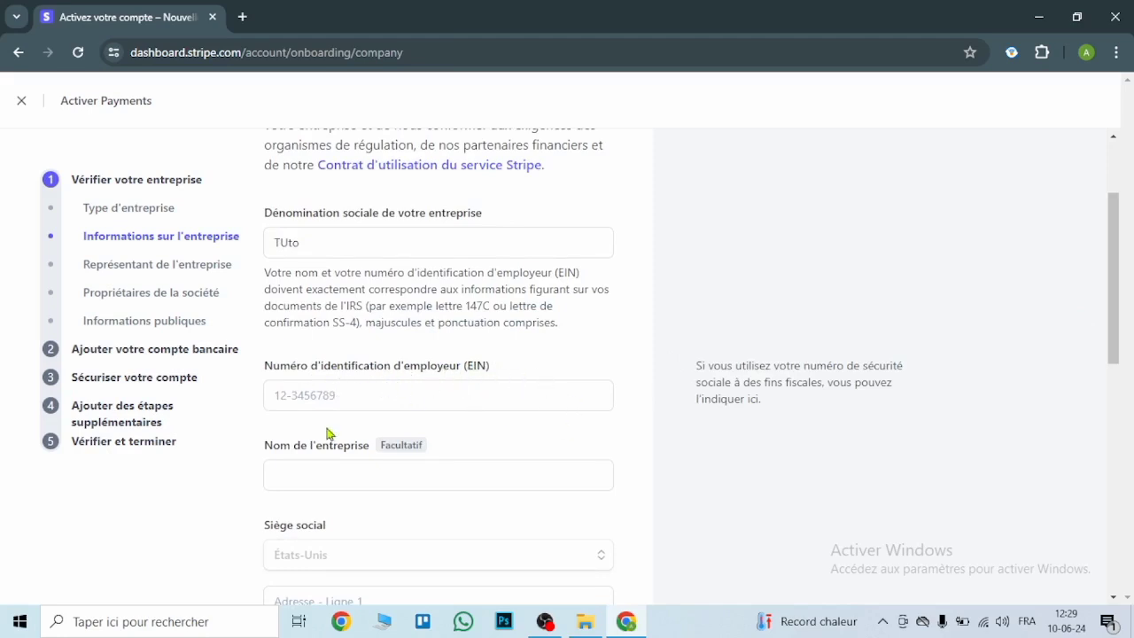
pyautogui.click(423, 393)
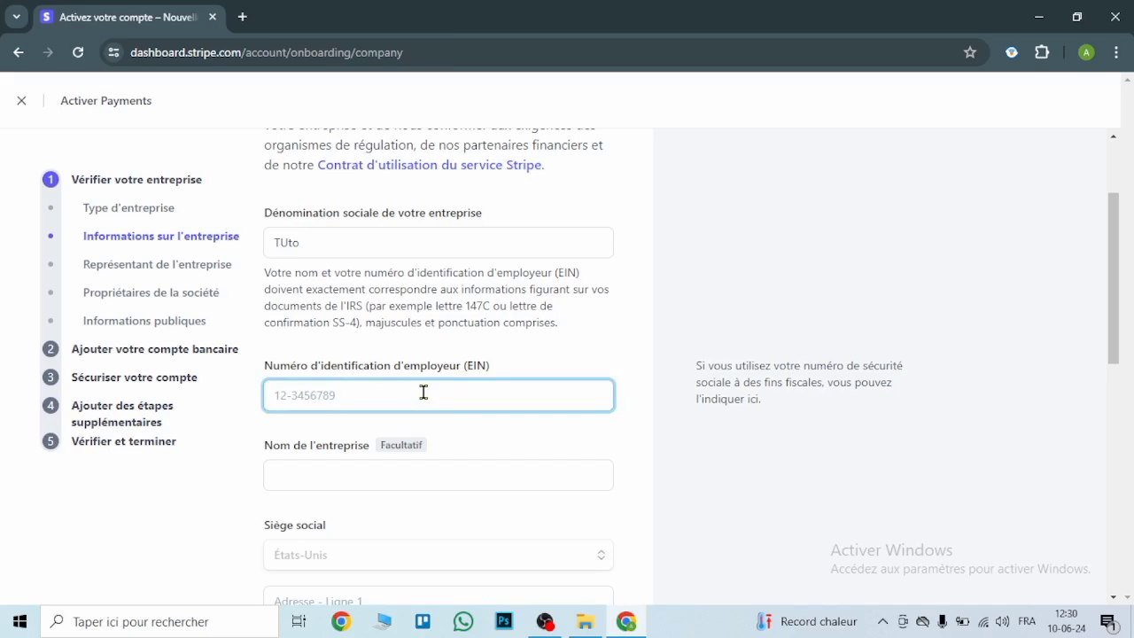
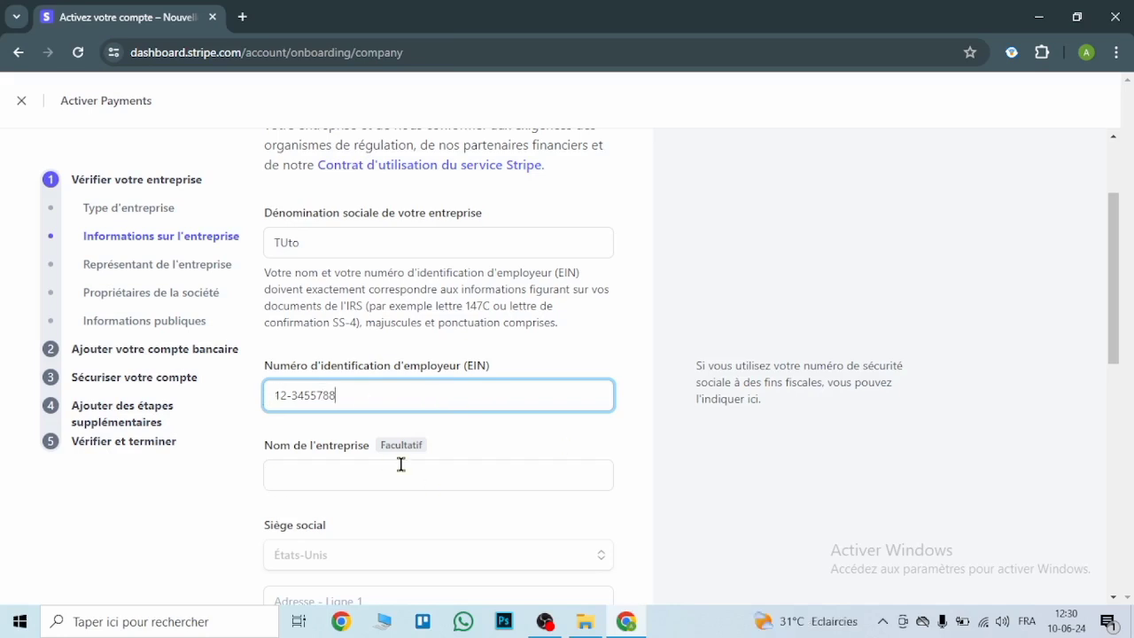
pyautogui.click(365, 478)
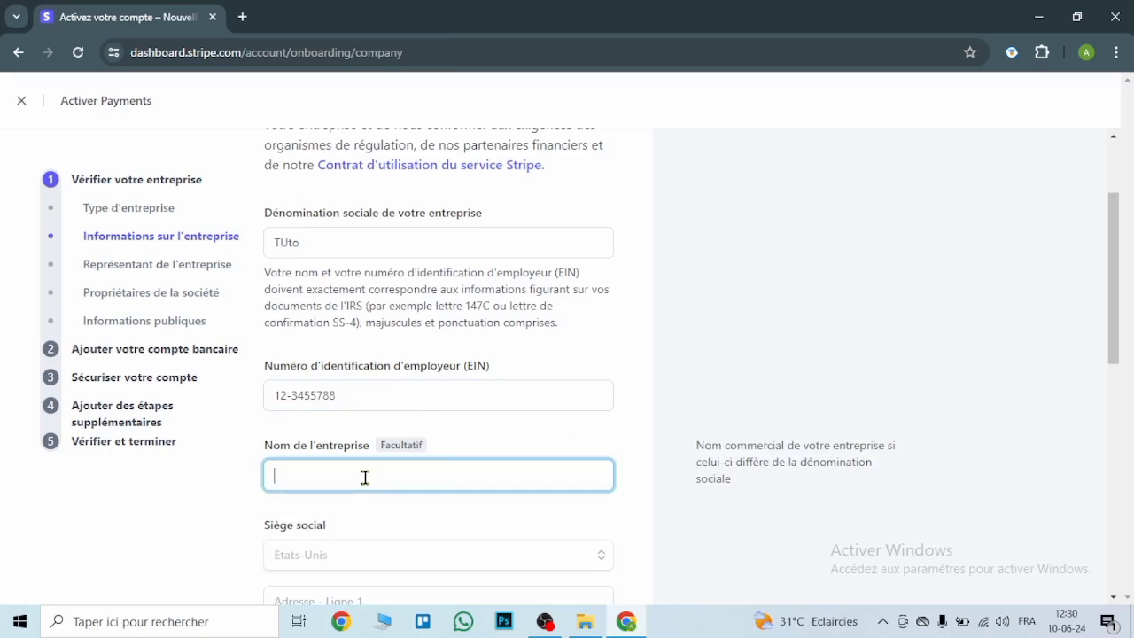
pyautogui.write('TUTI')
# - Fill the headquarters address from the '34 adresse' suggestion in Graham, North Carolina 27253
pyautogui.moveTo(1110, 309); pyautogui.dragTo(1125, 345)
pyautogui.scroll(-2, 1125, 346)
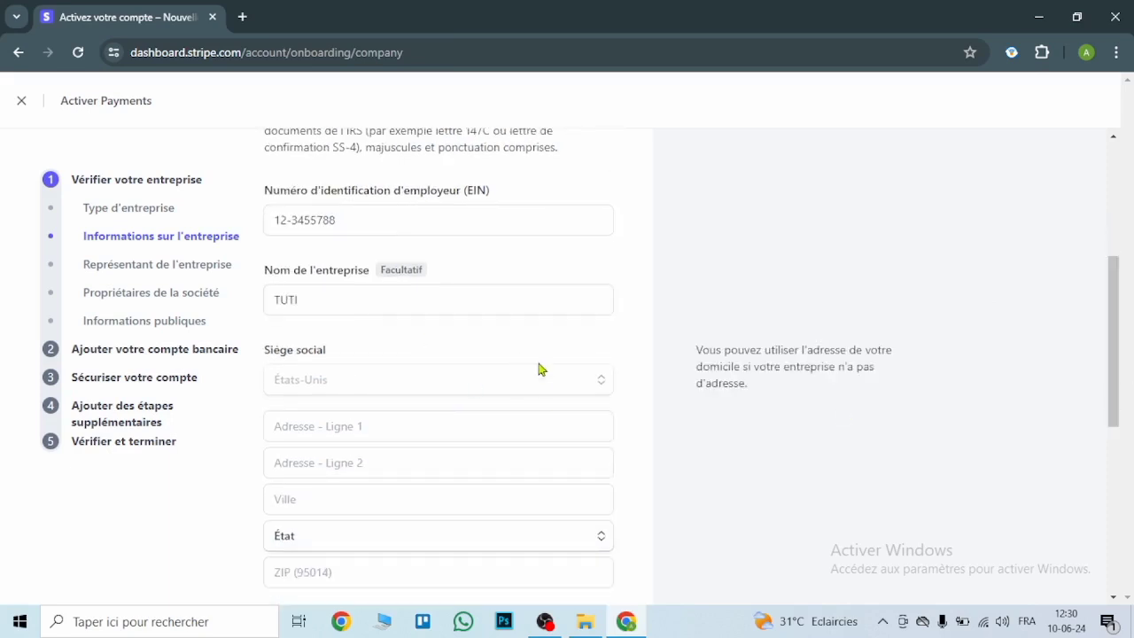
pyautogui.click(345, 432)
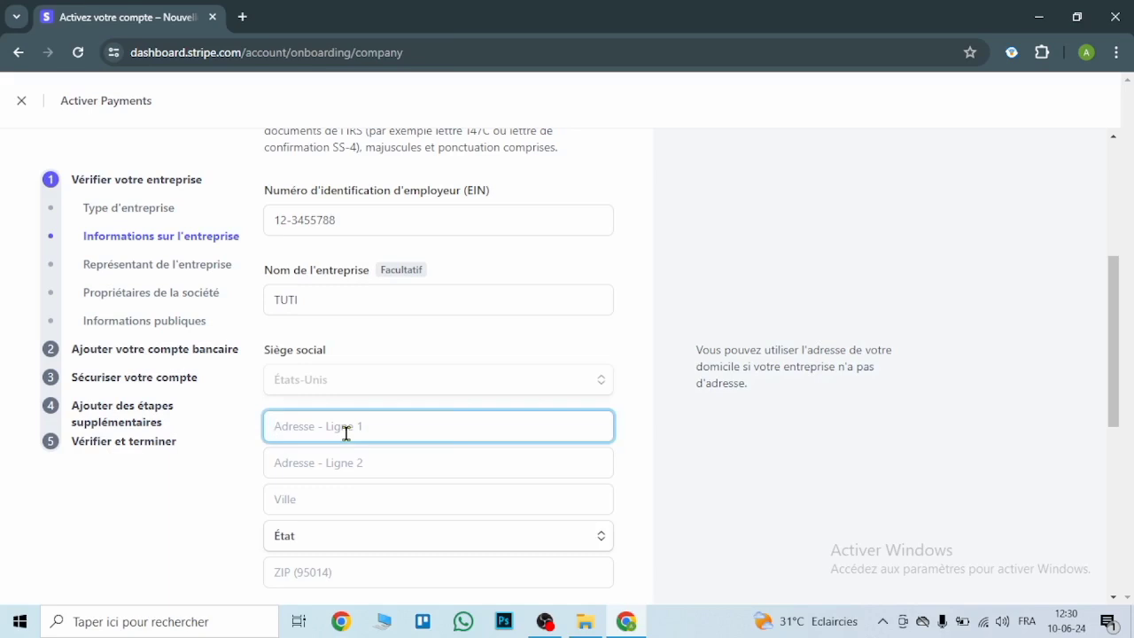
pyautogui.write('34 adresse')
pyautogui.click(366, 498)
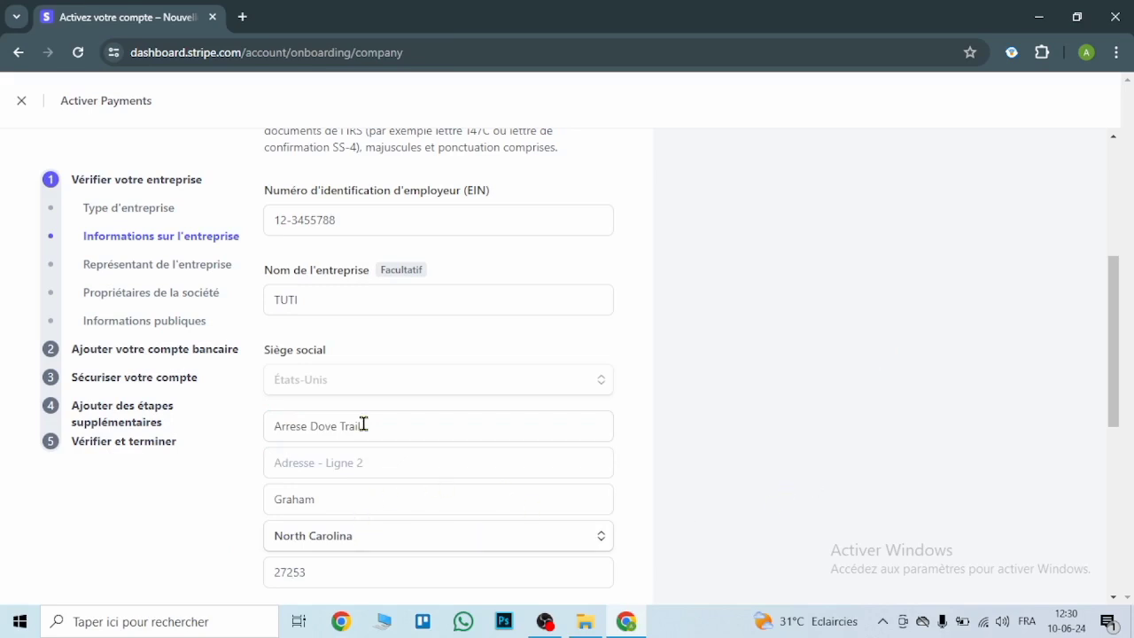
pyautogui.moveTo(1118, 363); pyautogui.dragTo(1131, 441)
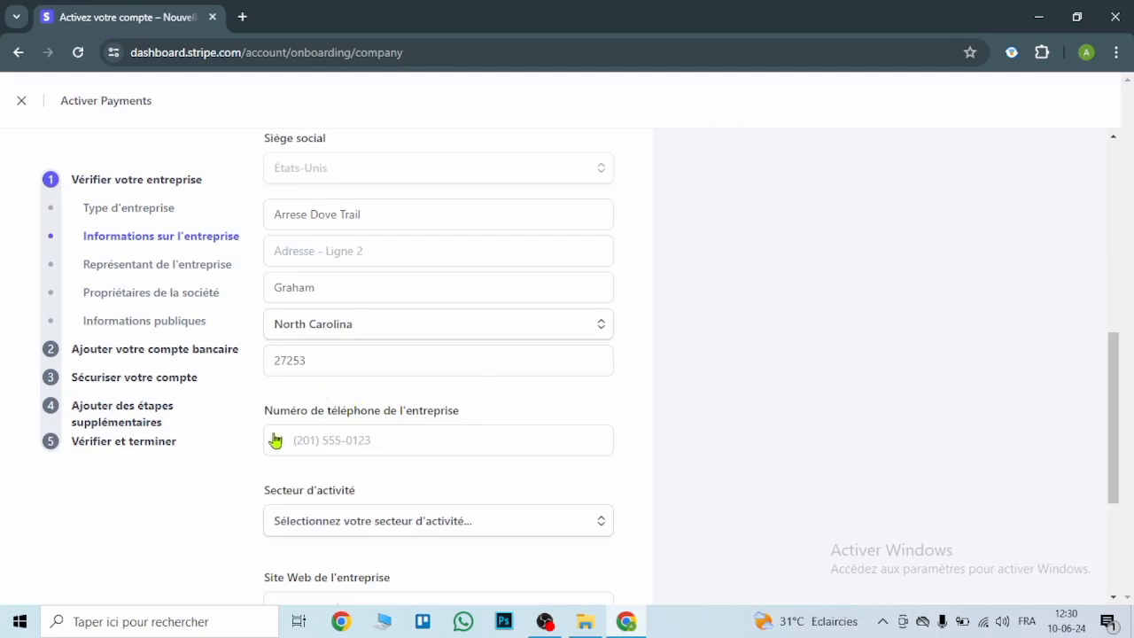
# - Enter the business phone number and set the industry to Produits numériques > SaaS
pyautogui.click(343, 440)
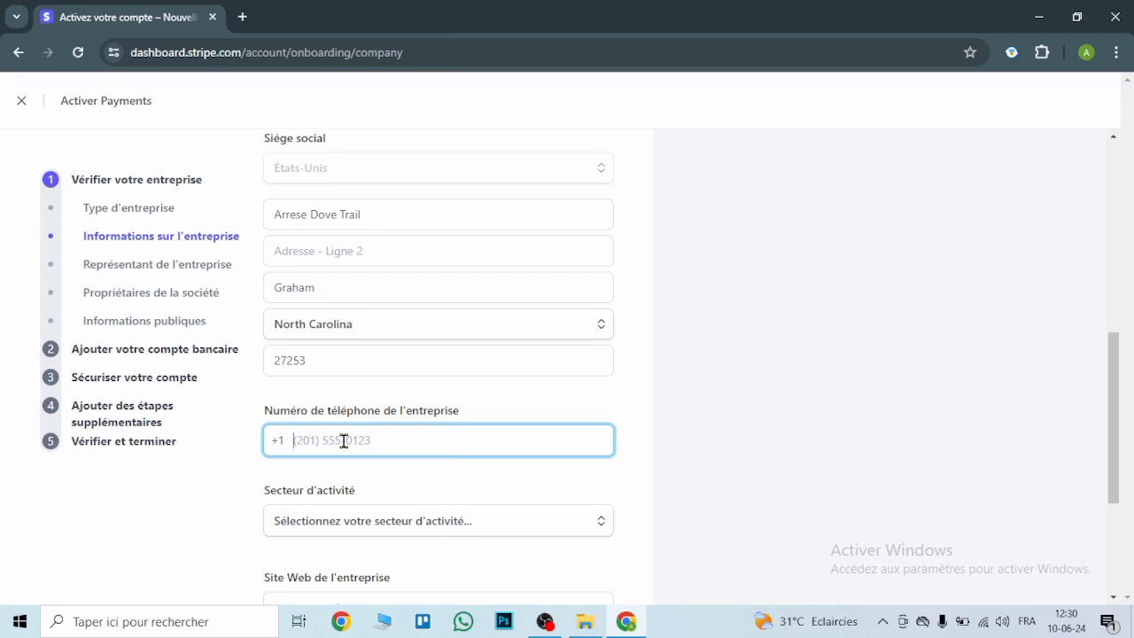
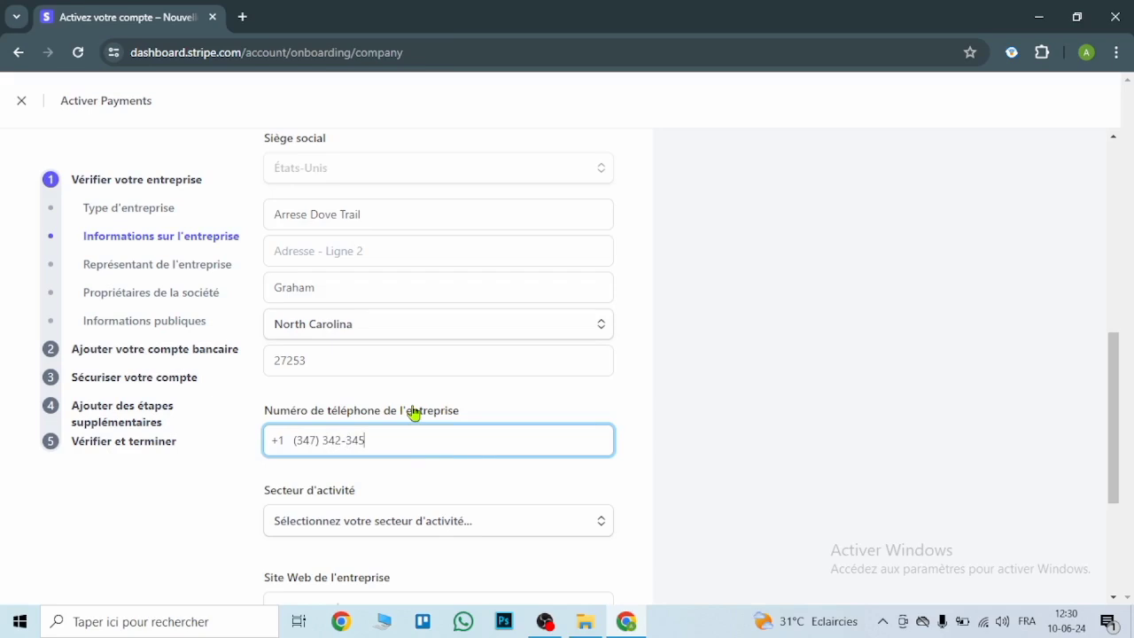
pyautogui.moveTo(1117, 431); pyautogui.dragTo(1084, 478)
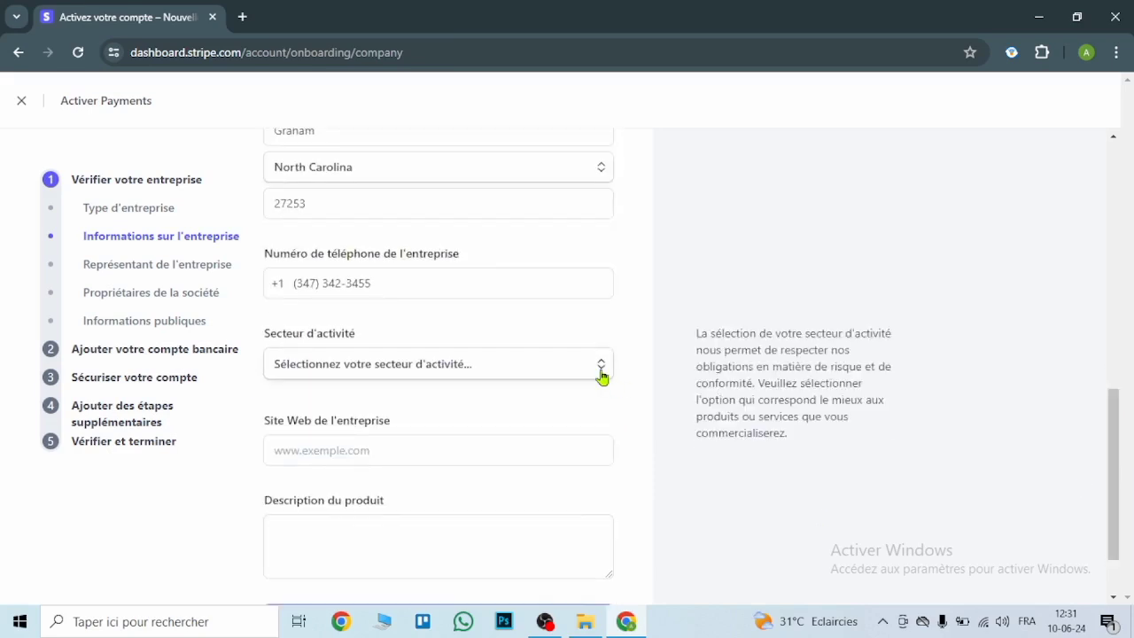
pyautogui.click(601, 374)
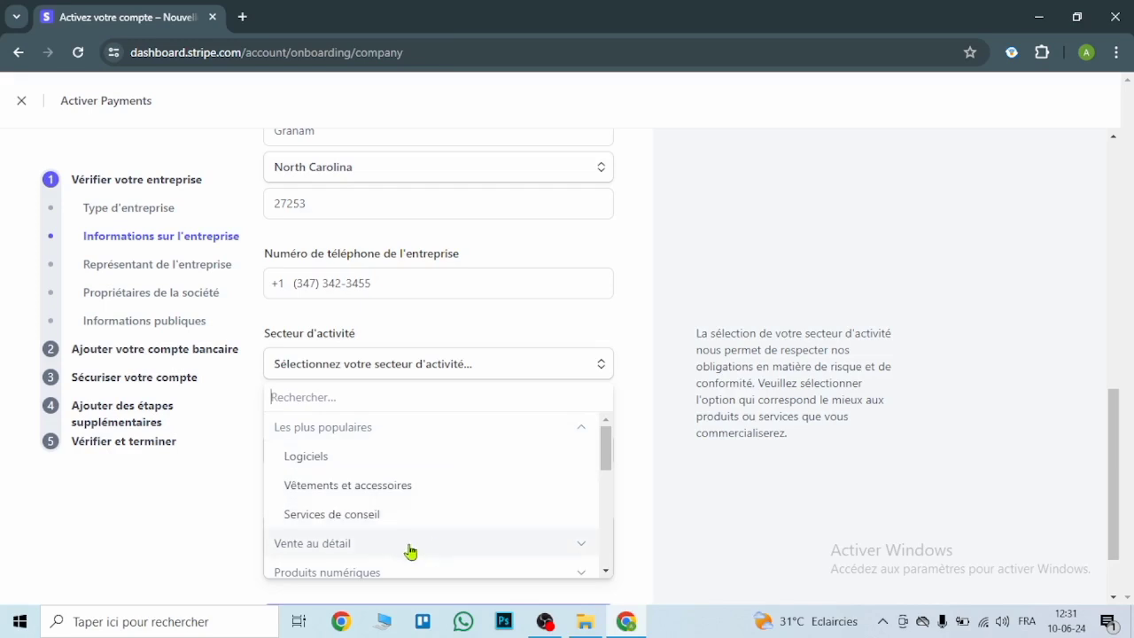
pyautogui.moveTo(609, 474); pyautogui.dragTo(611, 481)
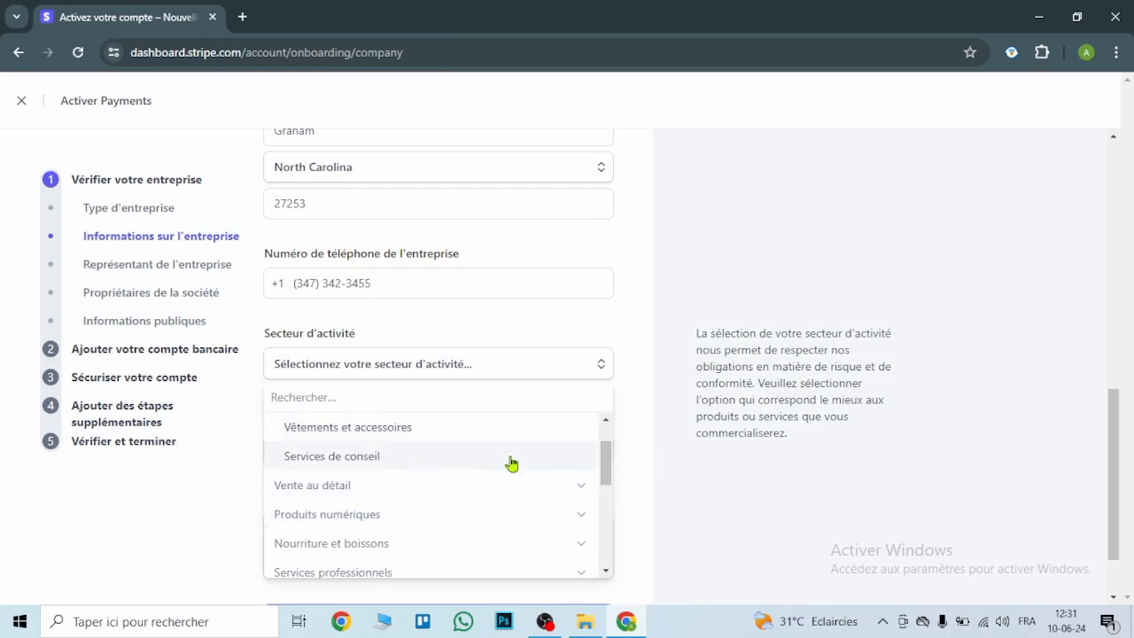
pyautogui.click(401, 522)
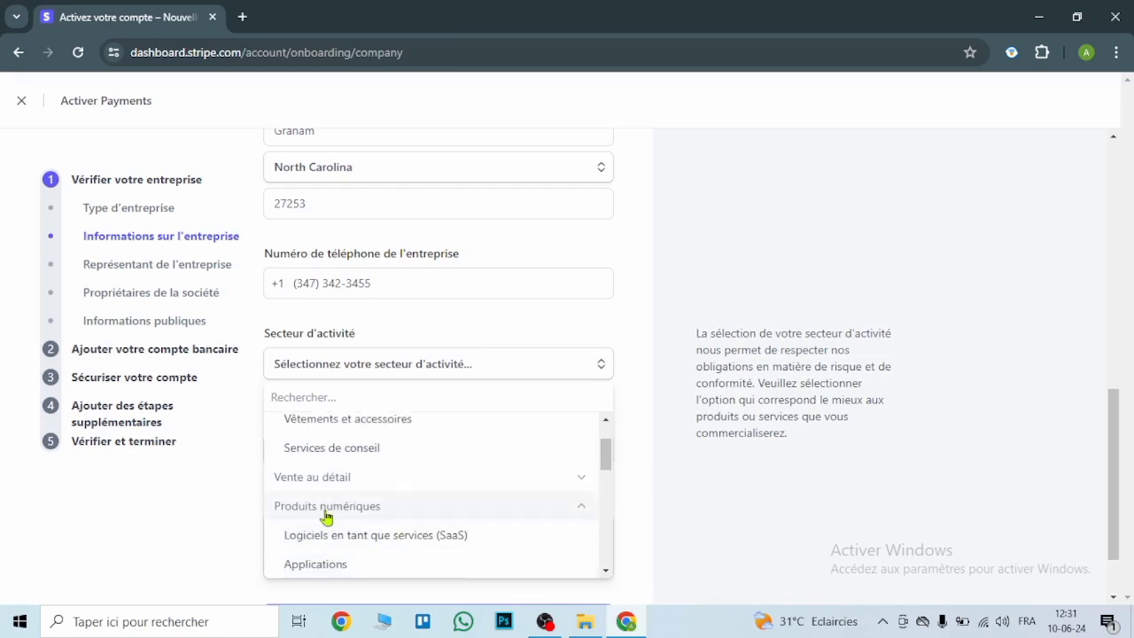
pyautogui.click(385, 535)
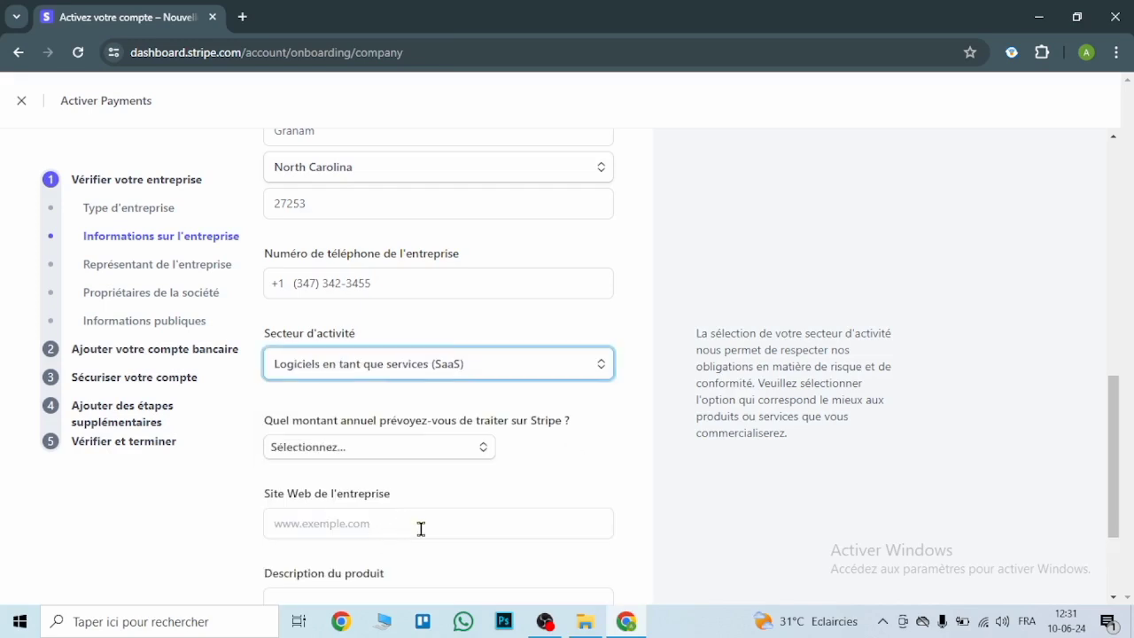
# - Write 'description' as the product description
pyautogui.click(421, 529)
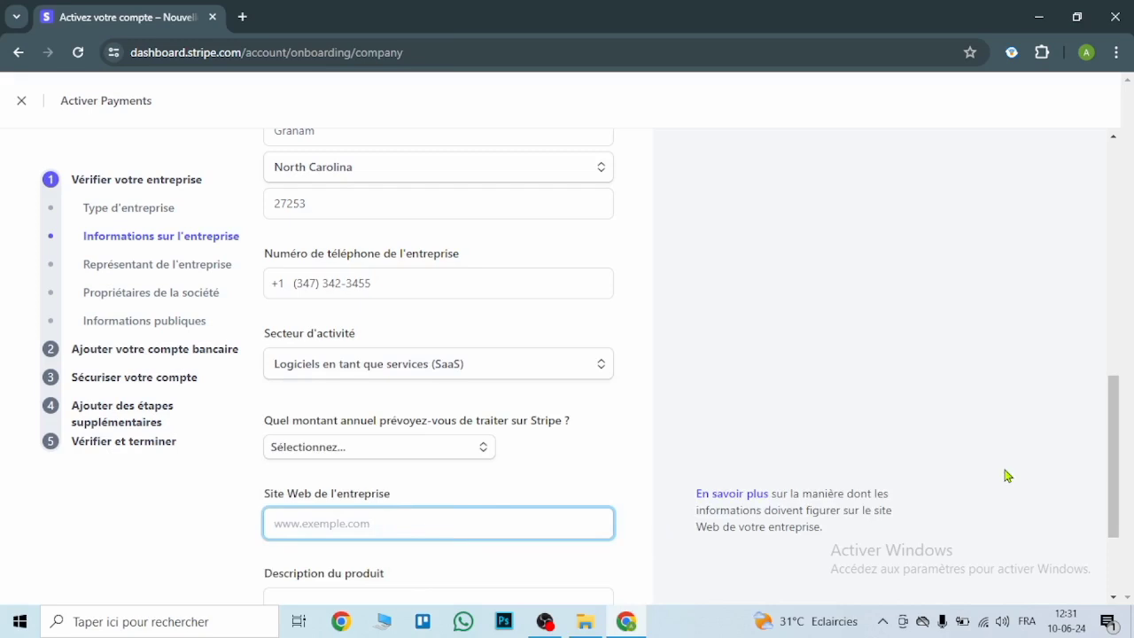
pyautogui.click(1119, 475)
pyautogui.moveTo(1119, 474); pyautogui.dragTo(1121, 530)
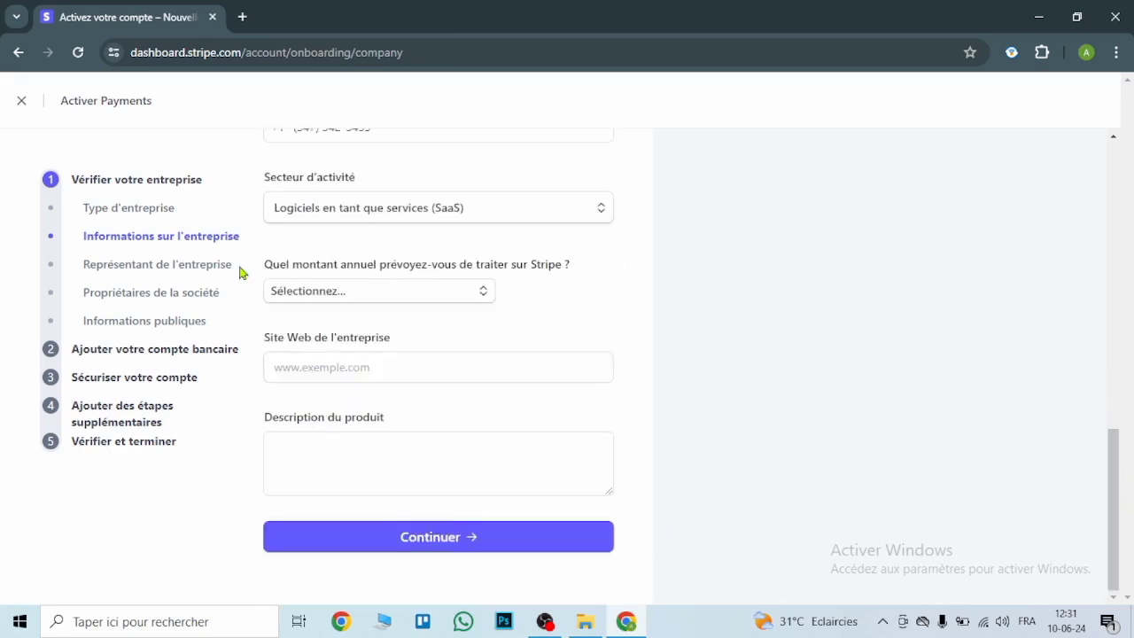
pyautogui.moveTo(424, 399)
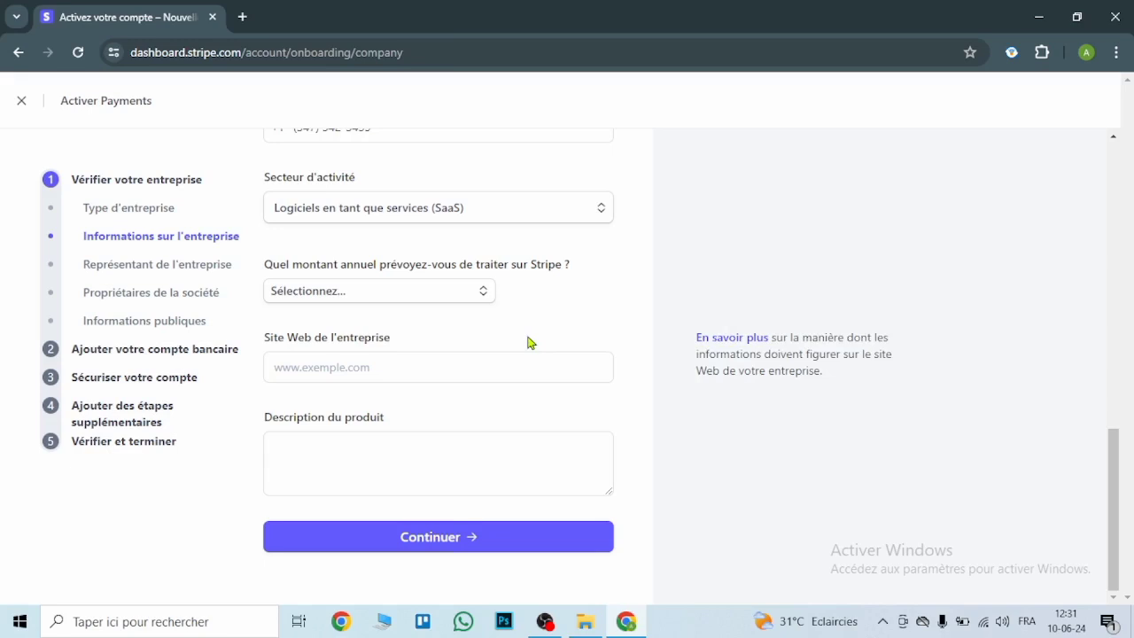
pyautogui.click(401, 467)
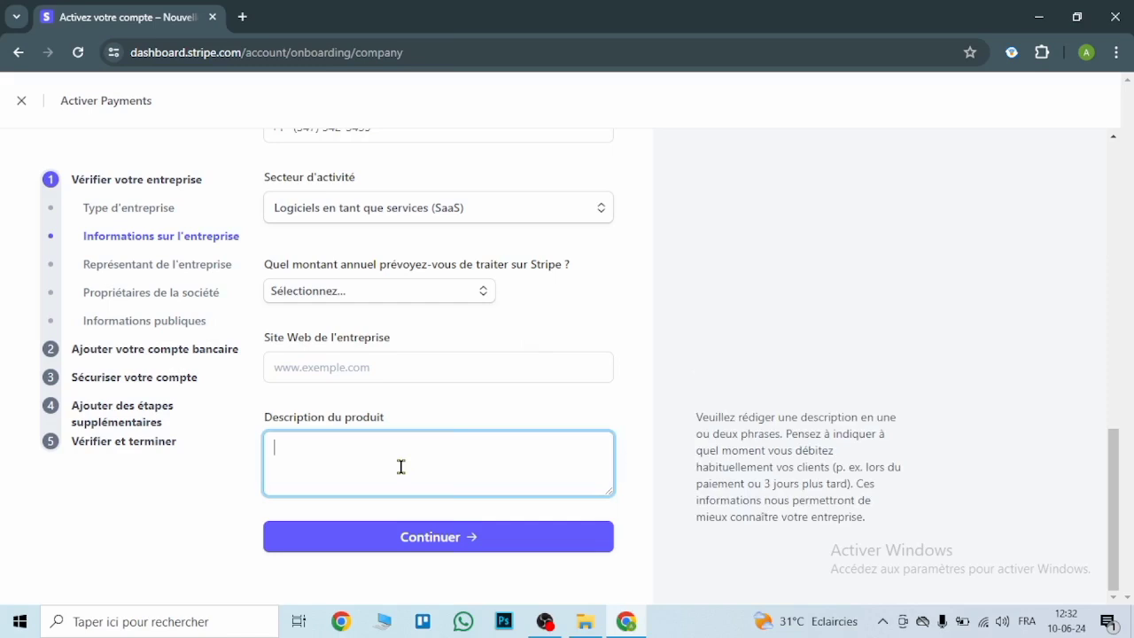
pyautogui.write('description')
# - Set annual processing volume to Moins de 100 000 $US and submit the company details
pyautogui.click(484, 295)
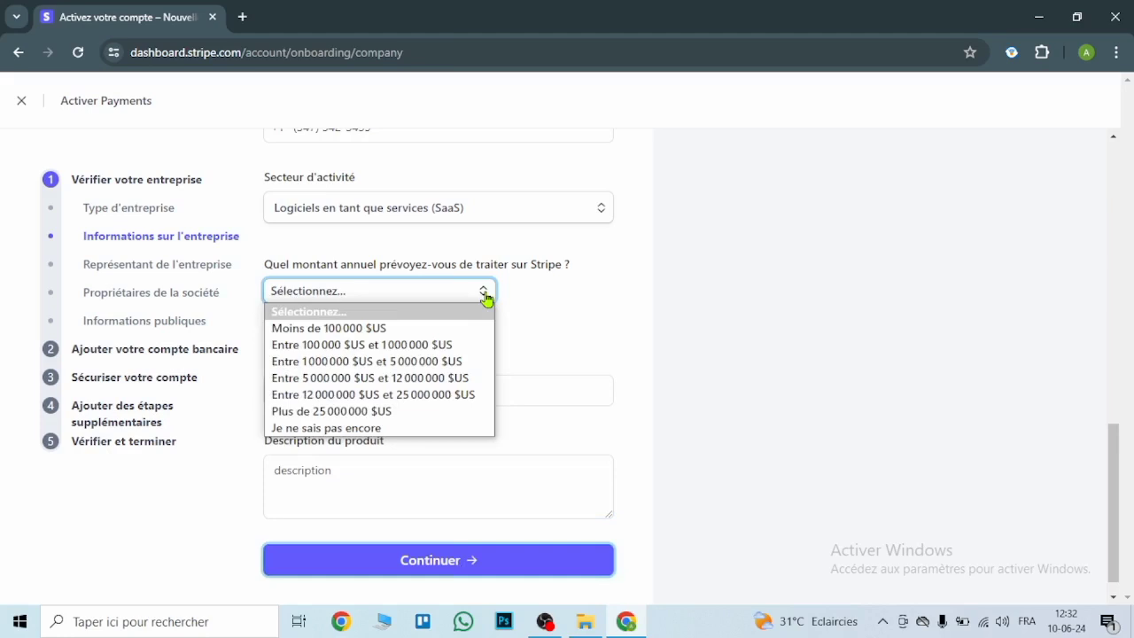
pyautogui.click(386, 329)
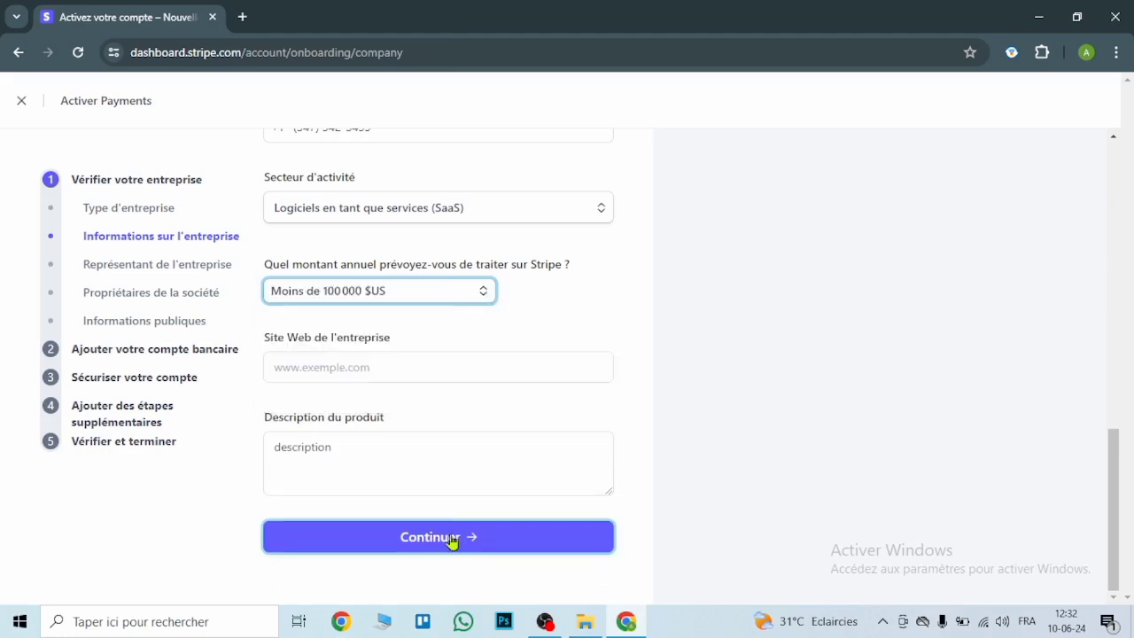
pyautogui.click(452, 539)
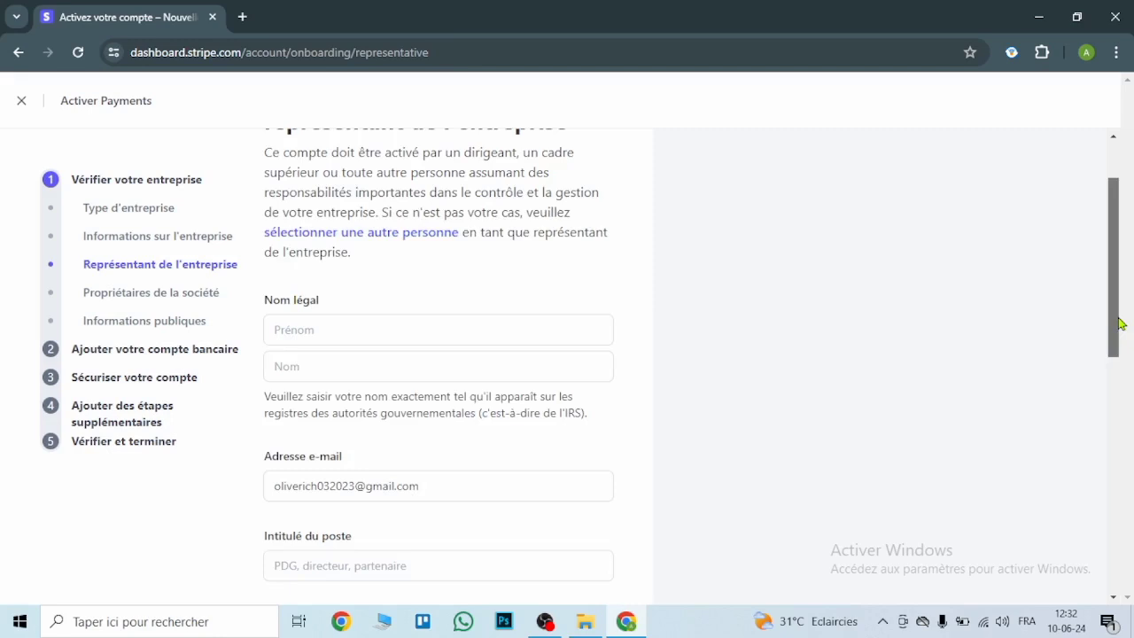
pyautogui.scroll(-1, 430, 283)
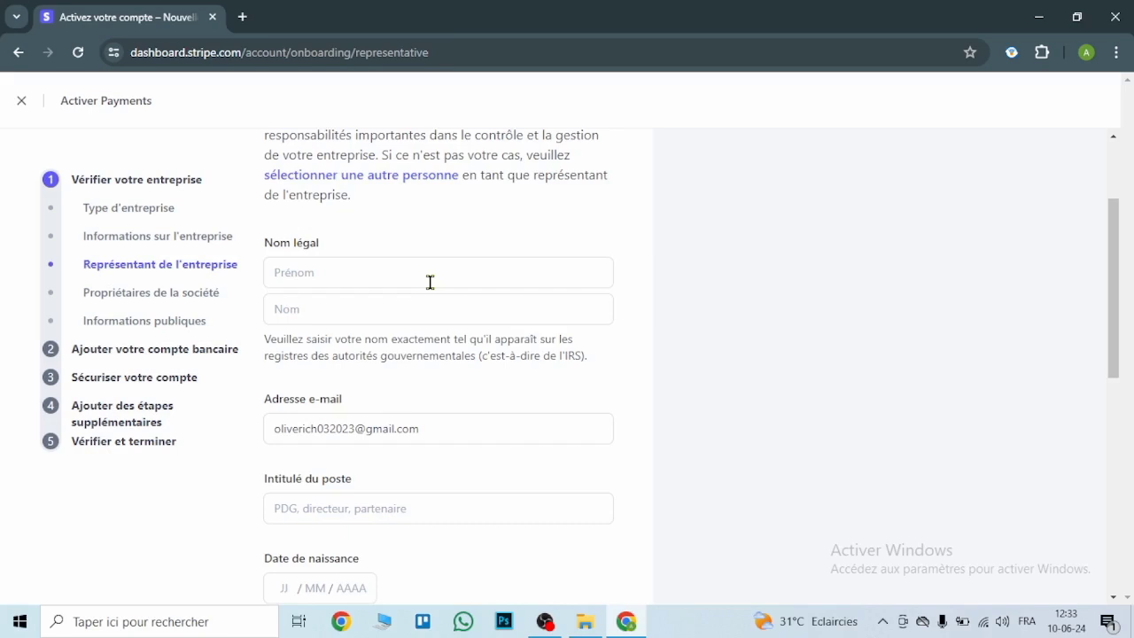
pyautogui.moveTo(1115, 321); pyautogui.dragTo(1118, 418)
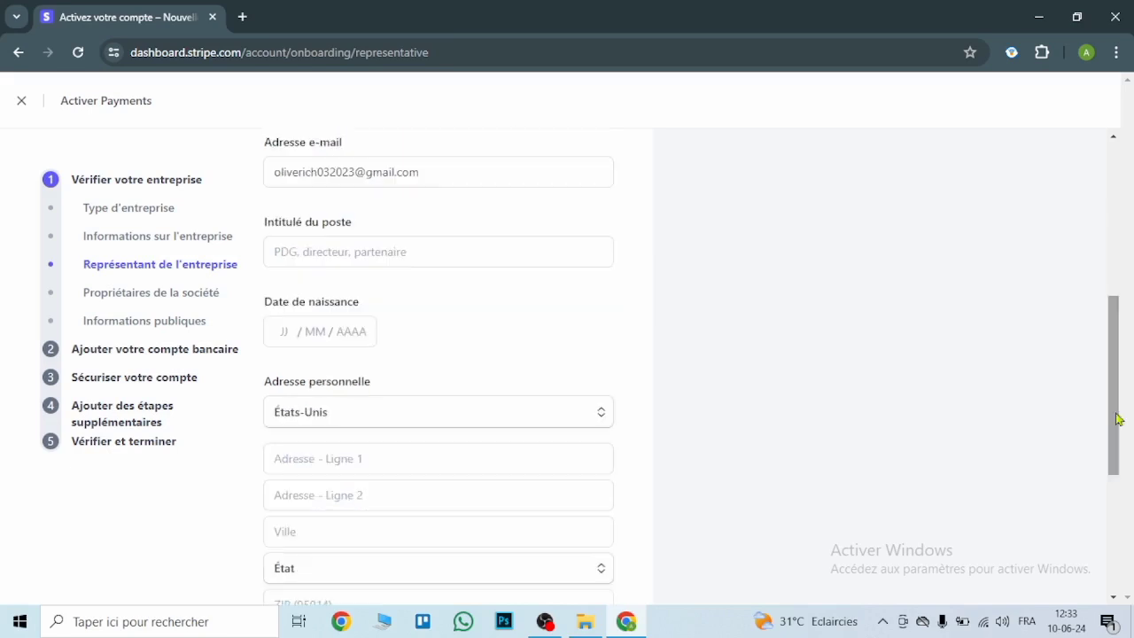
pyautogui.scroll(-2, 392, 459)
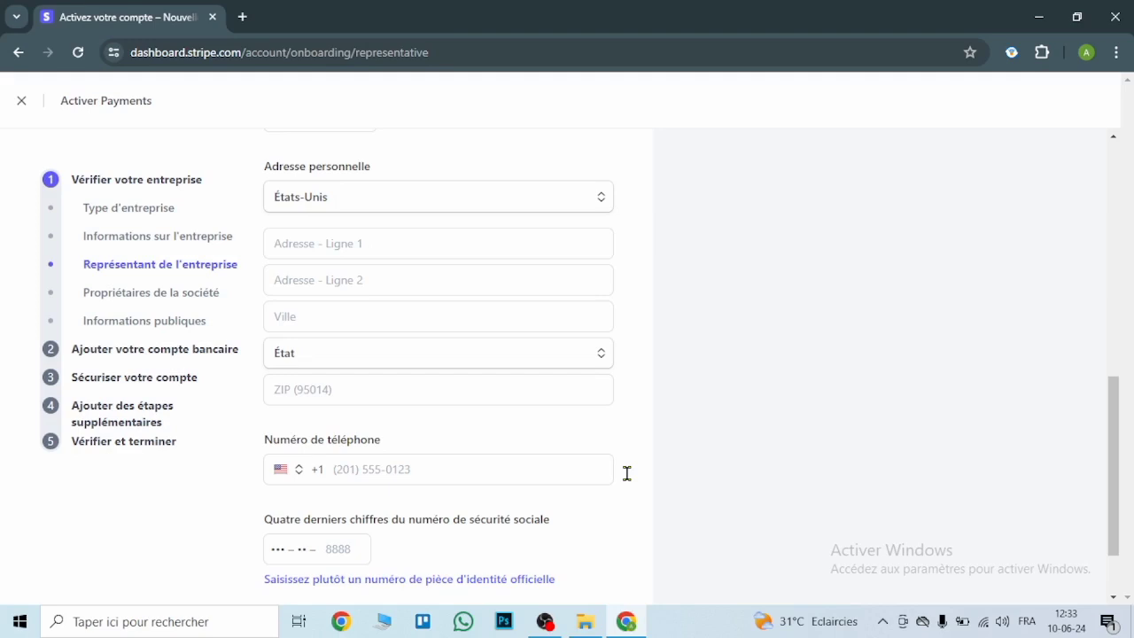
pyautogui.scroll(1, 626, 473)
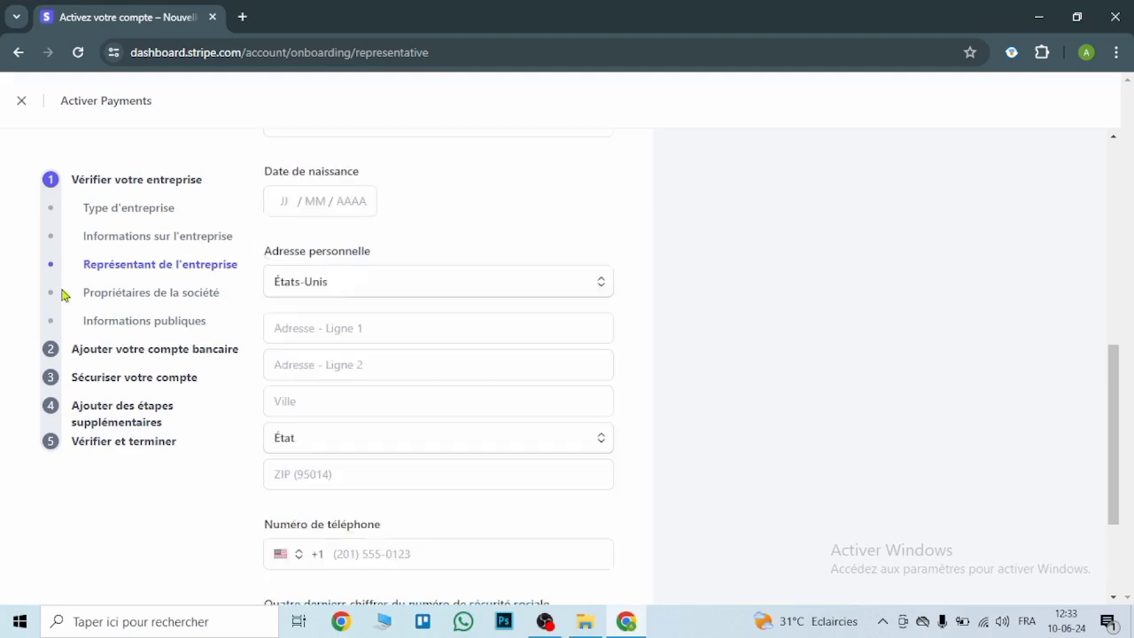